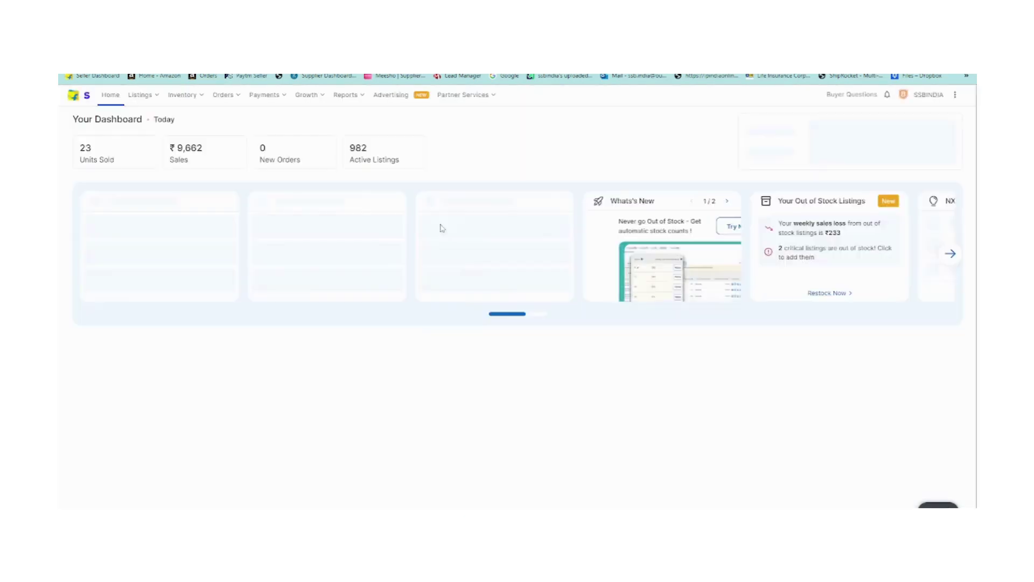
Open the seller's own listings page and select the active listings across all pages.
mouse_move(143, 102)
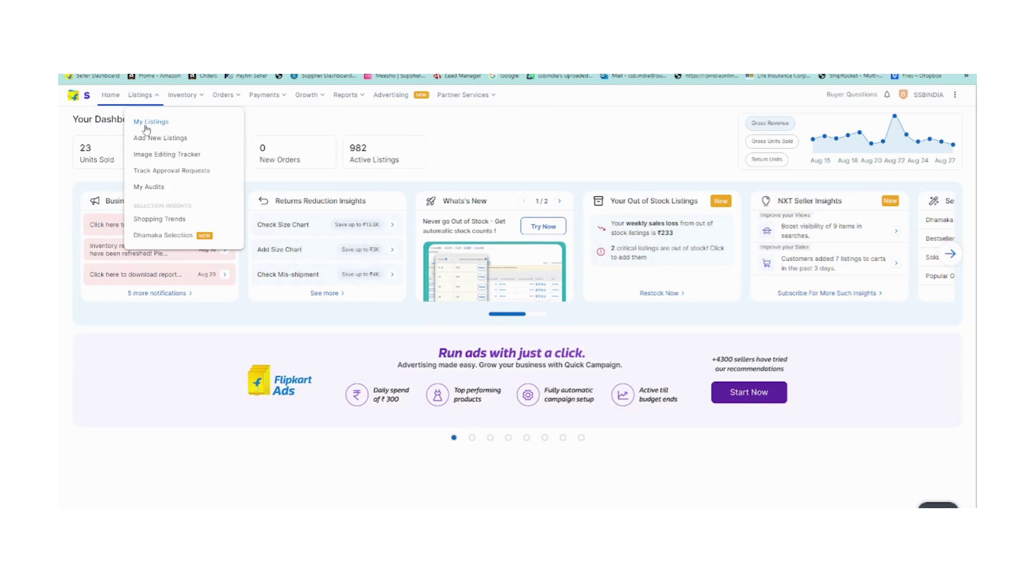
click(145, 125)
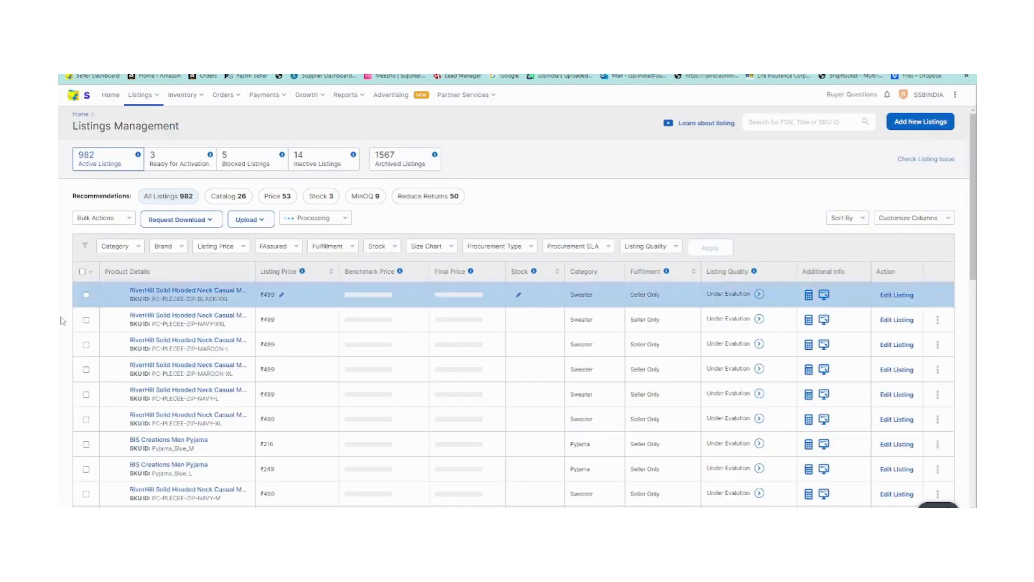
click(91, 273)
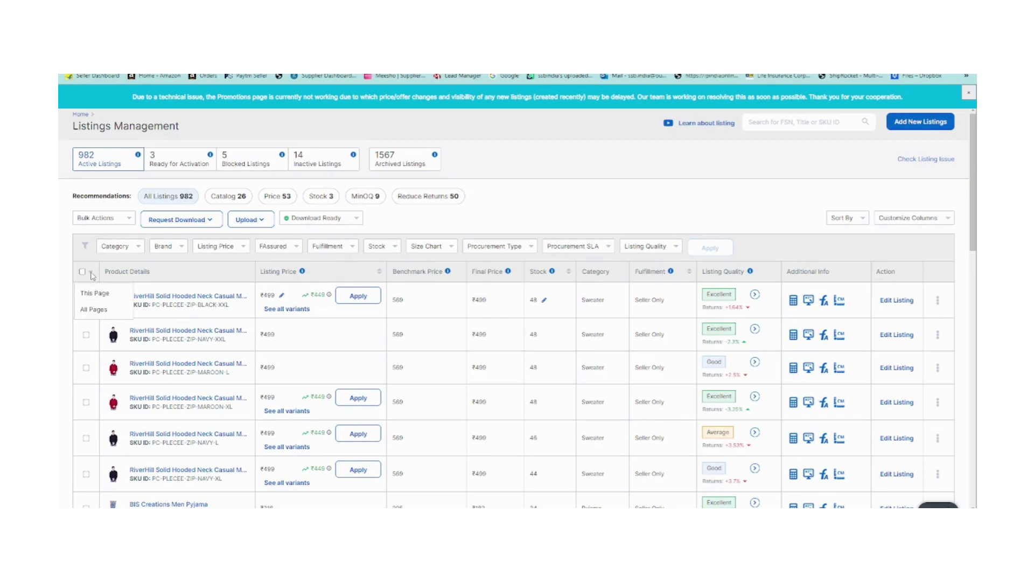
click(87, 313)
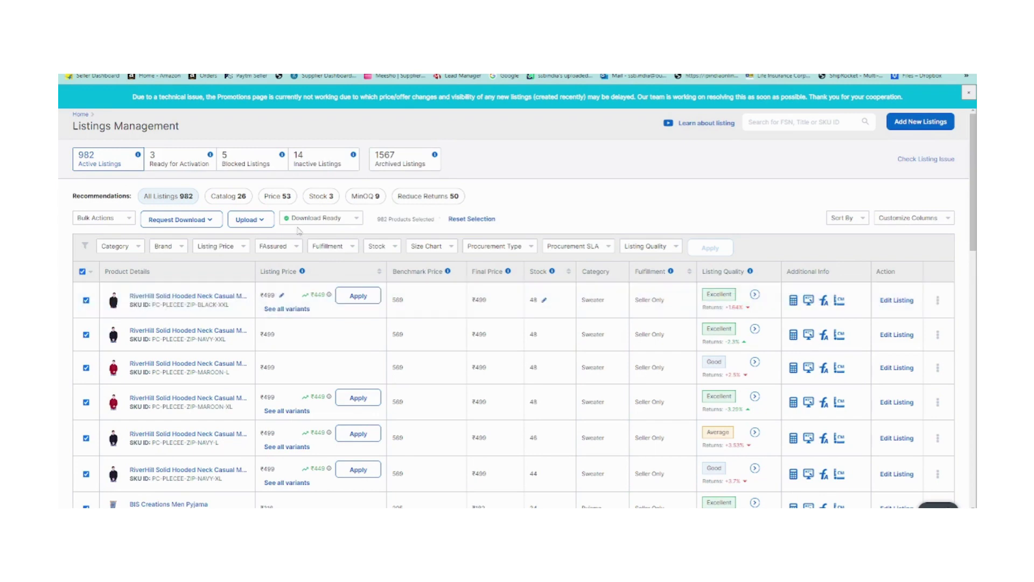
Request a download of the listing file for all selected products and dismiss the virus-alert notification.
click(197, 222)
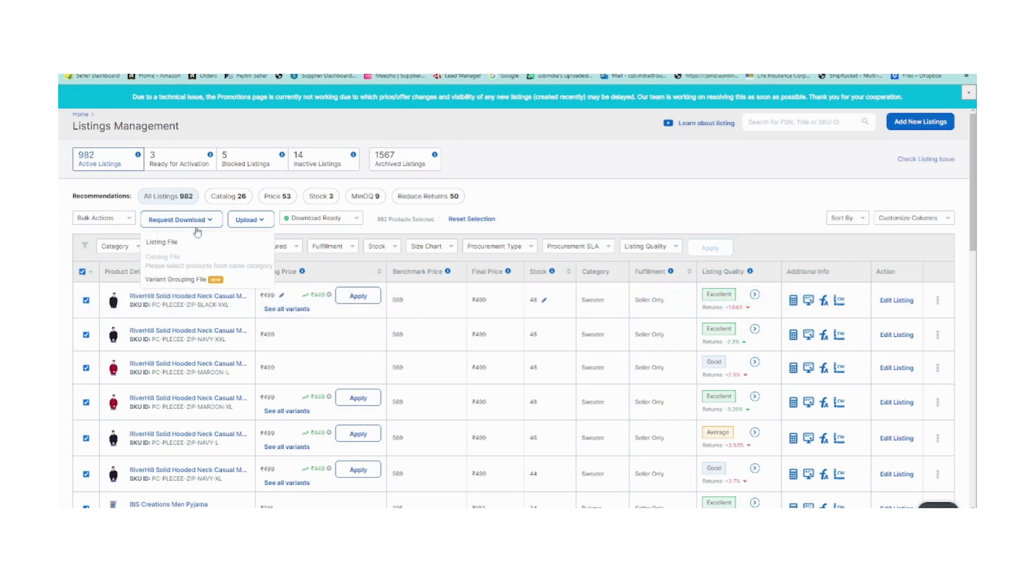
click(177, 250)
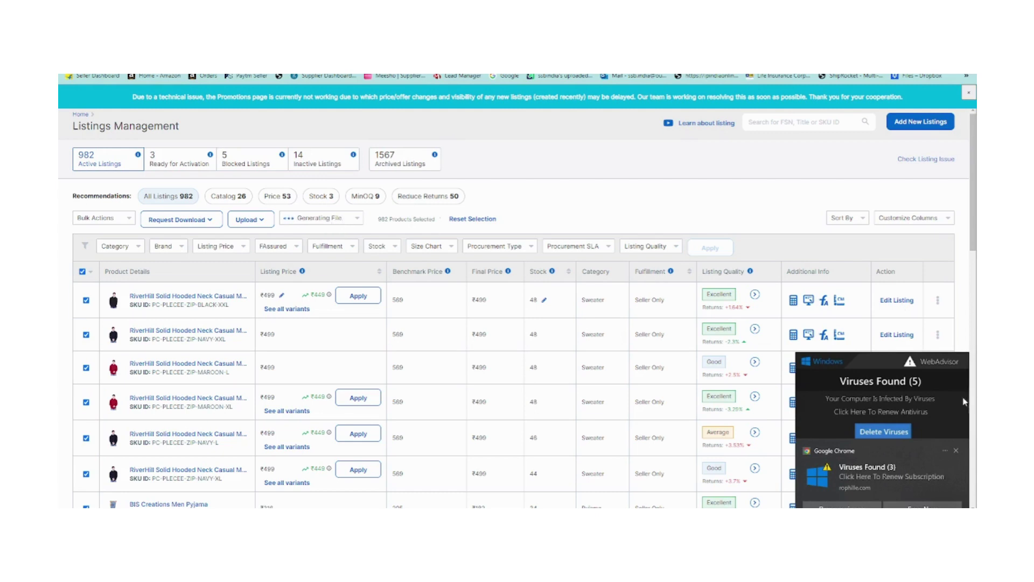
click(957, 451)
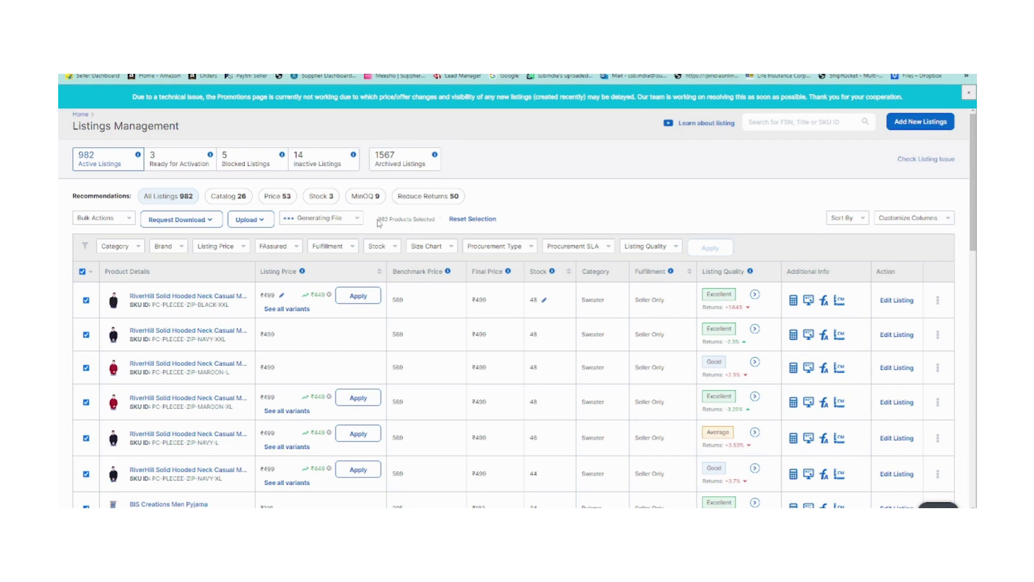
drag(378, 219, 437, 224)
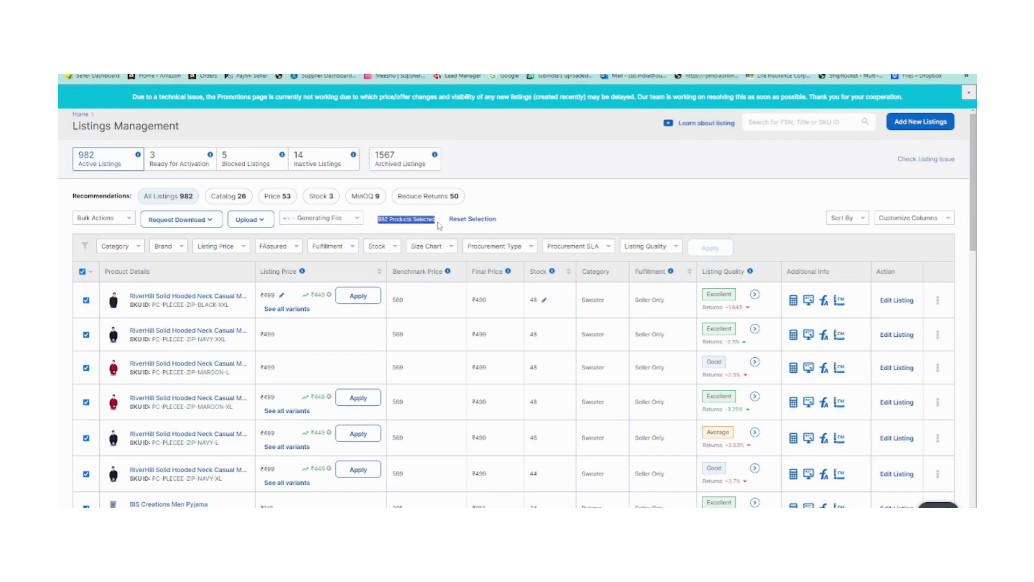
click(531, 221)
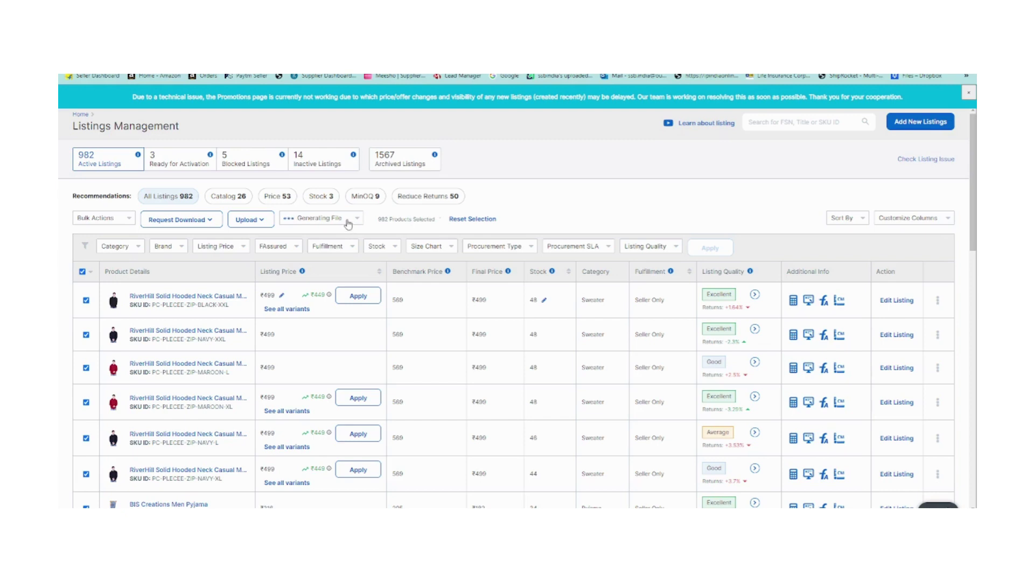
Show the generated listing files, download the newest one and open it in Excel.
click(354, 220)
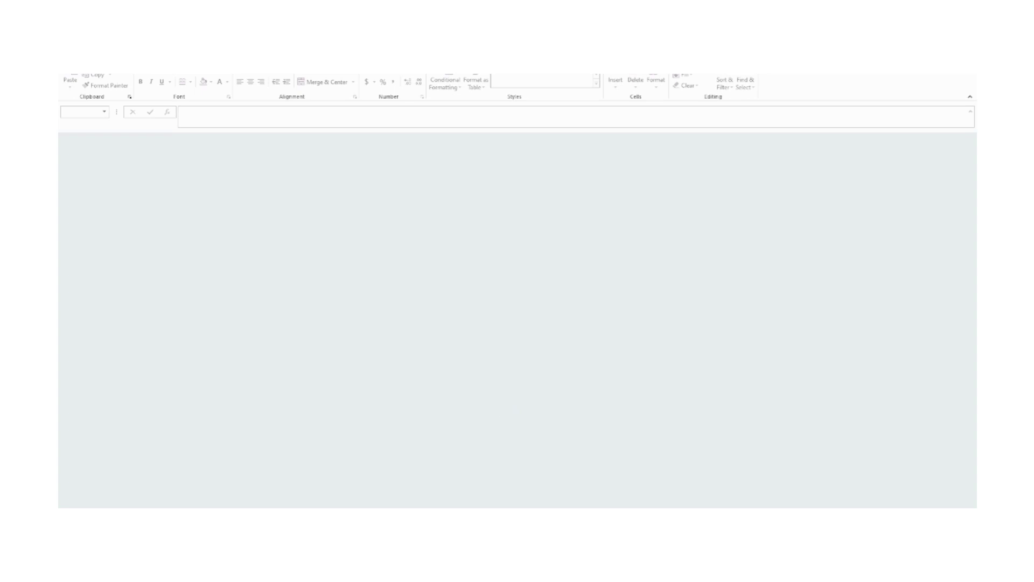
click(385, 512)
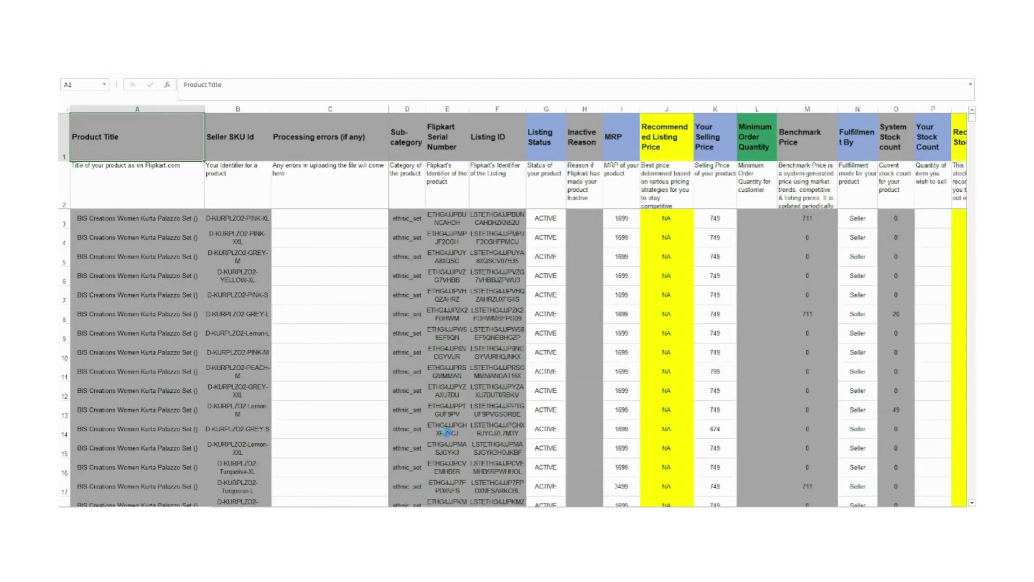
key(ctrl+s)
click(489, 310)
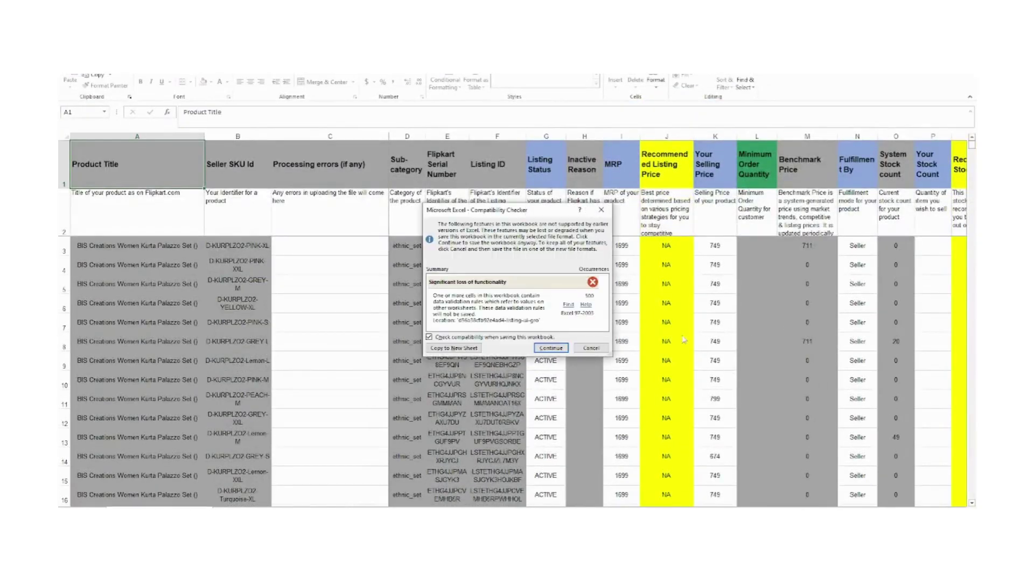
click(595, 346)
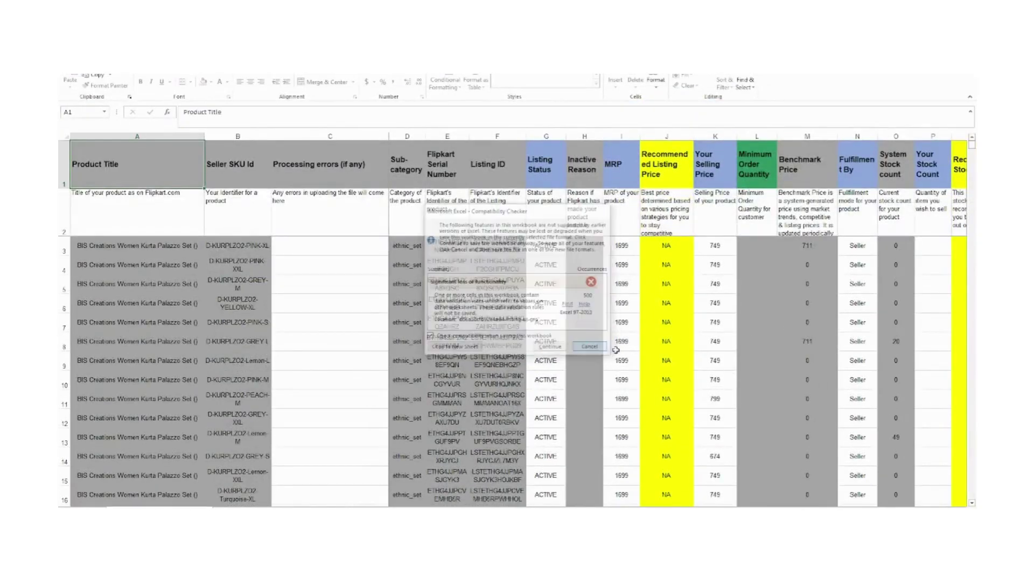
Enter 40 as Your Stock Count in P3 and fill it down the column for every listing through row 984.
click(921, 248)
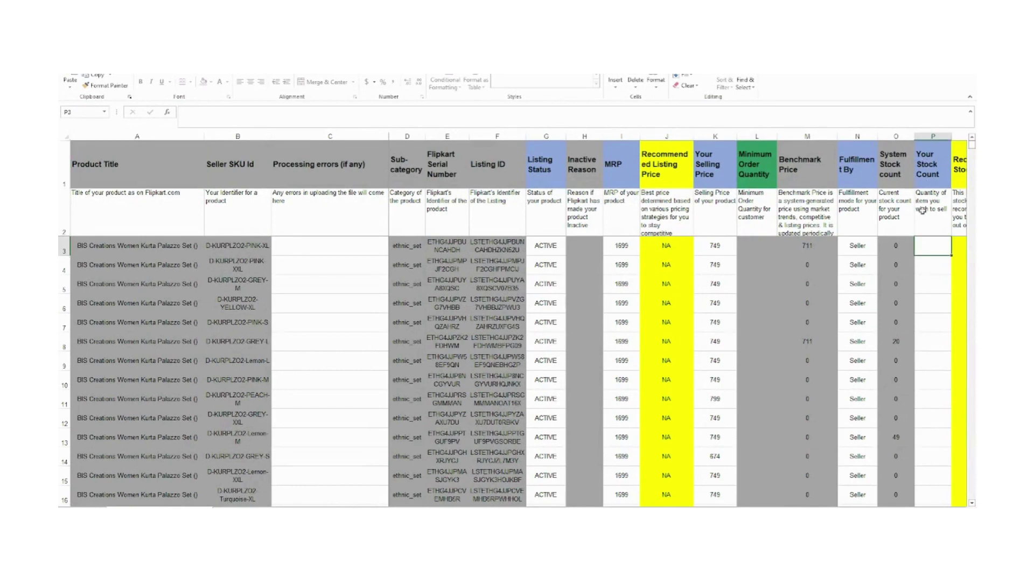
double_click(933, 244)
text(40)
key(Return)
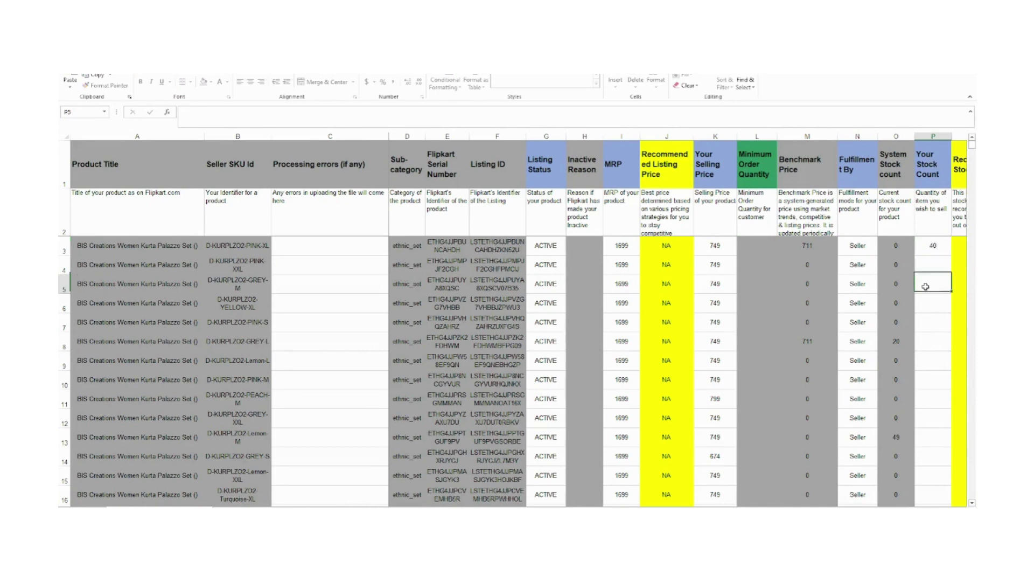
drag(932, 245, 923, 463)
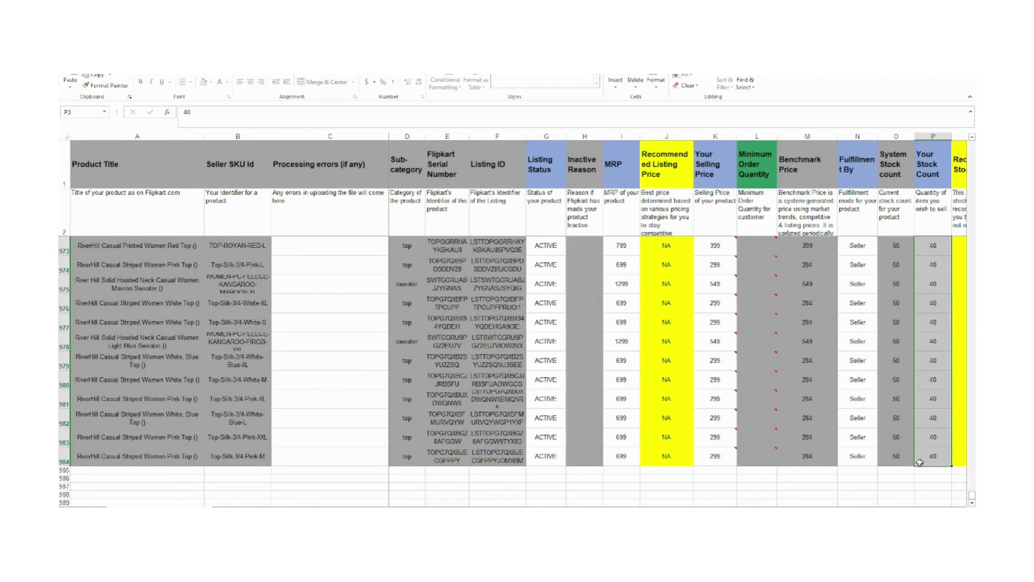
click(941, 432)
click(801, 483)
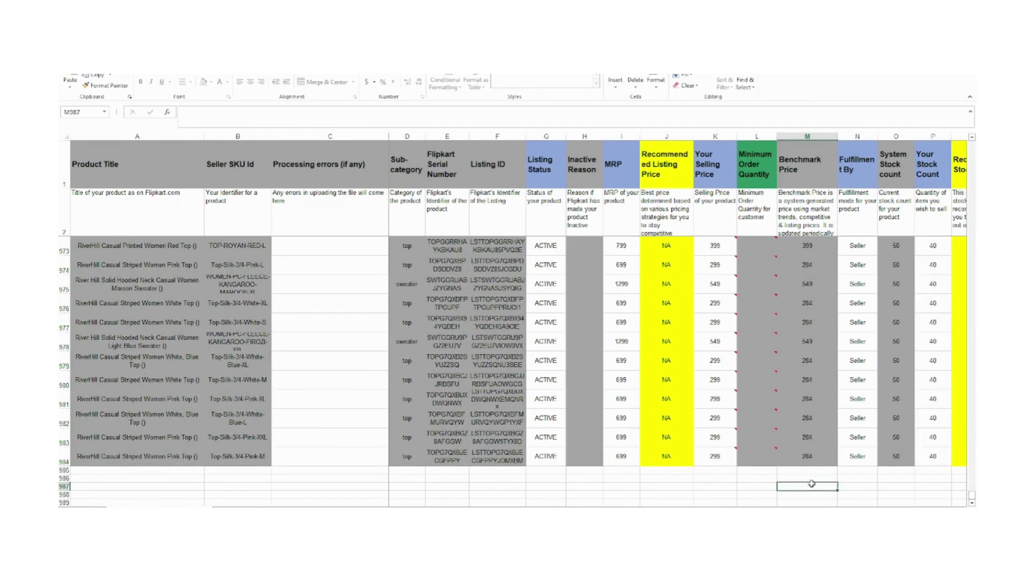
Save the edited listing workbook in its current format, continuing past the compatibility check.
key(ctrl+s)
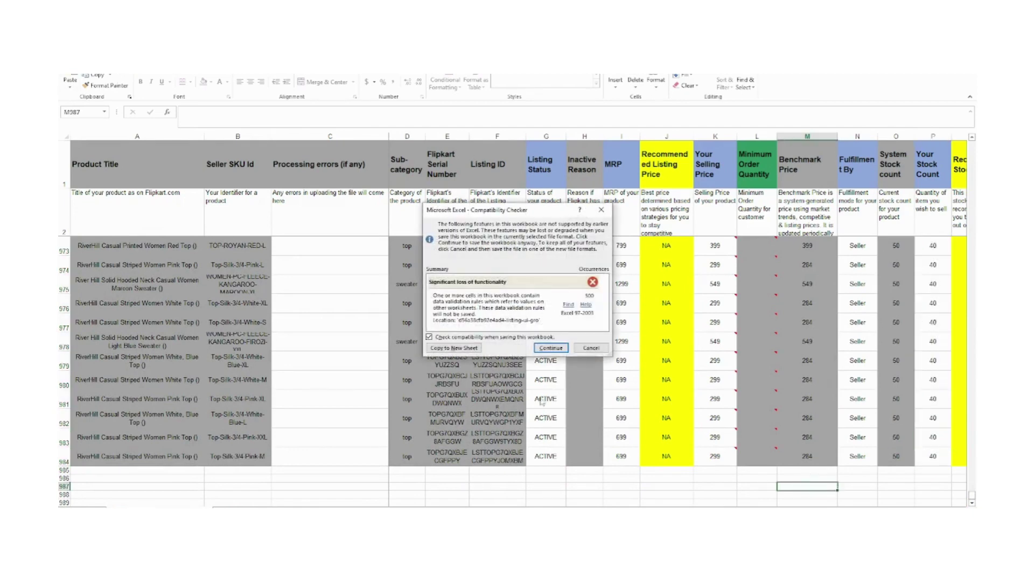
click(550, 346)
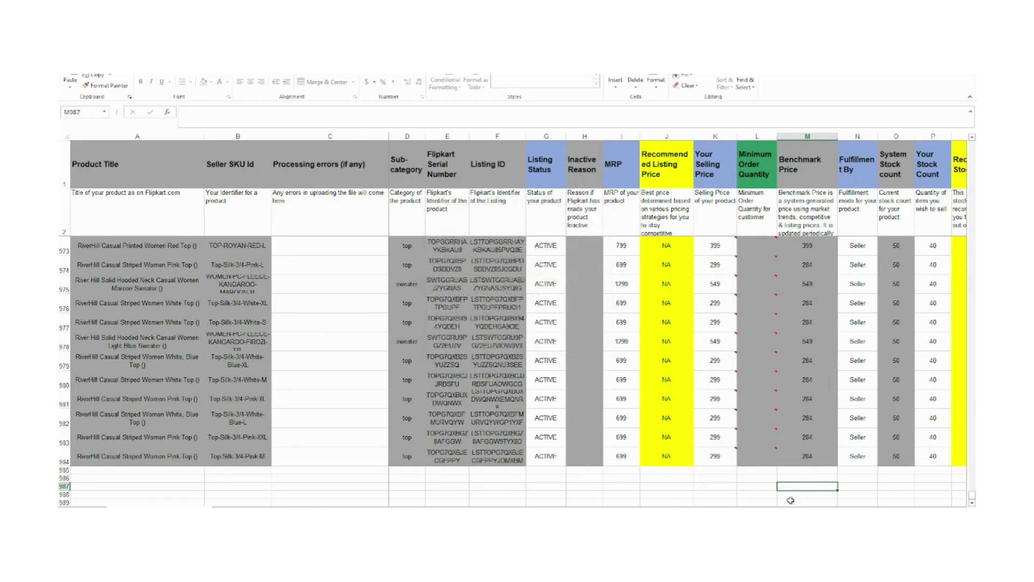
click(792, 500)
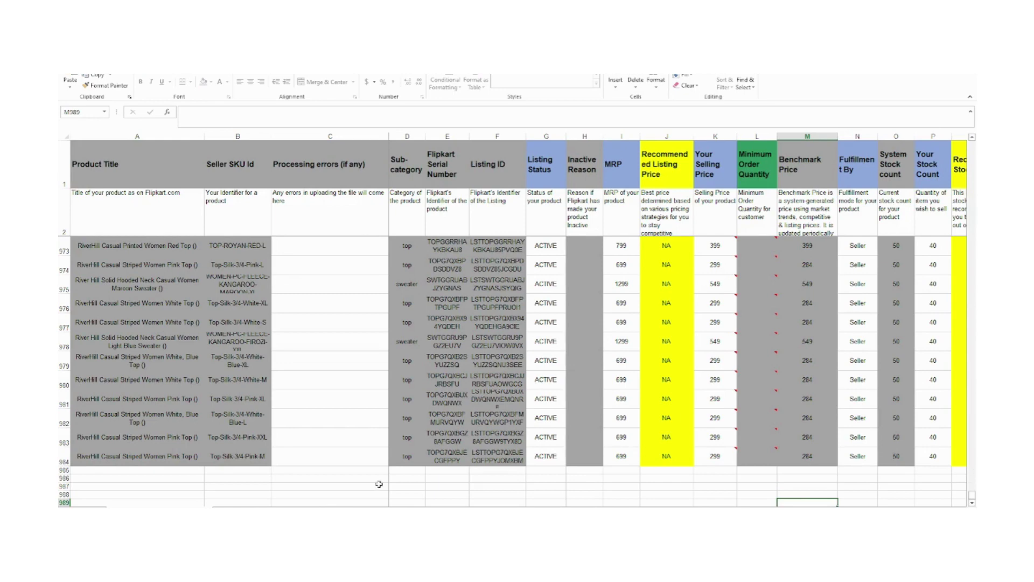
key(alt+Tab)
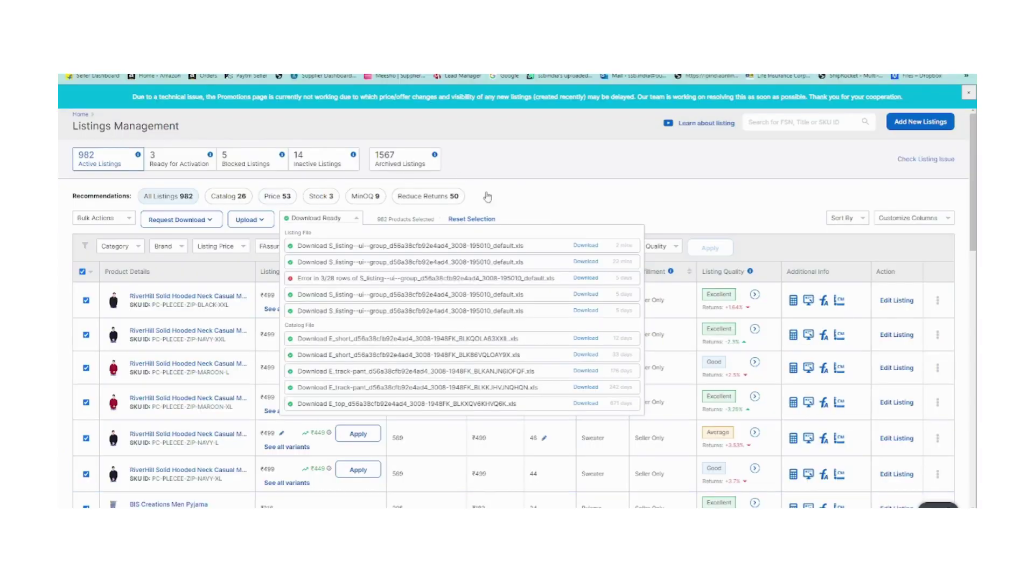
click(249, 221)
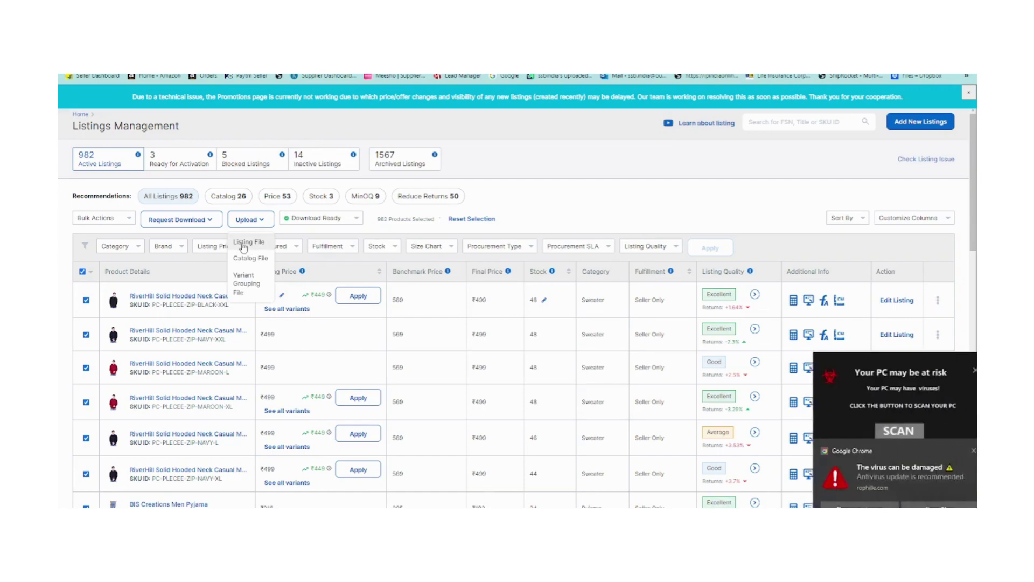
click(246, 243)
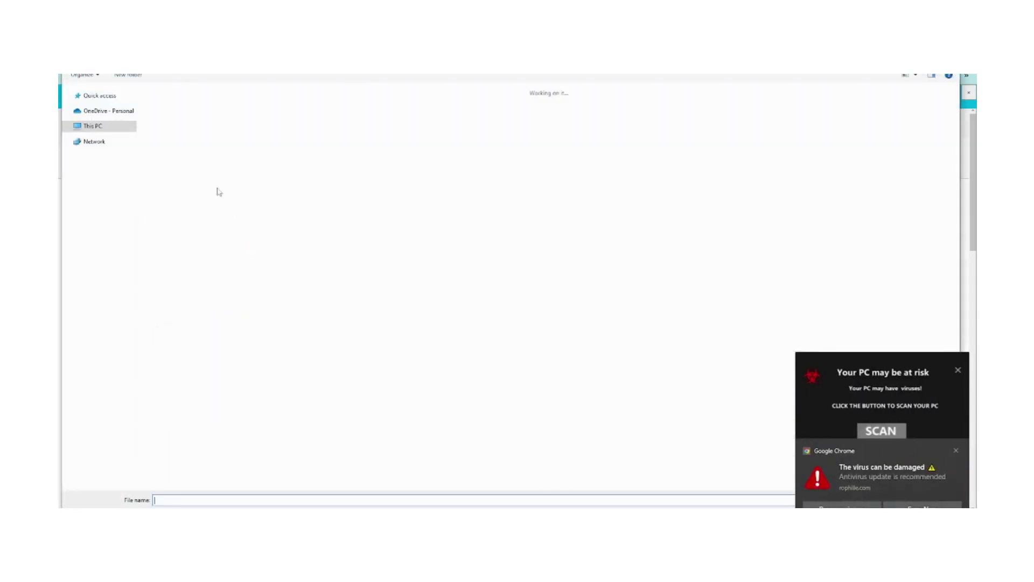
click(173, 155)
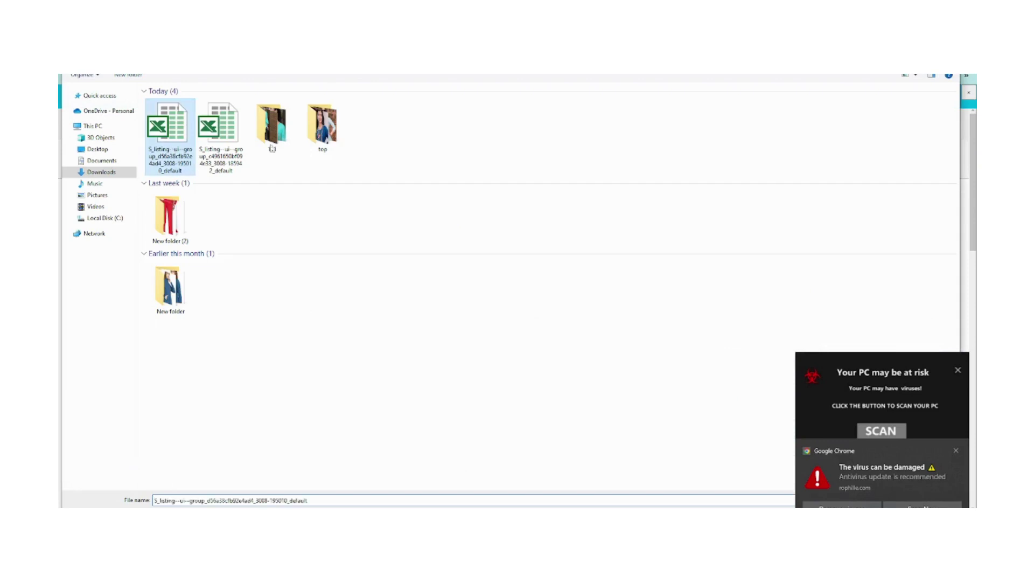
click(955, 450)
key(Return)
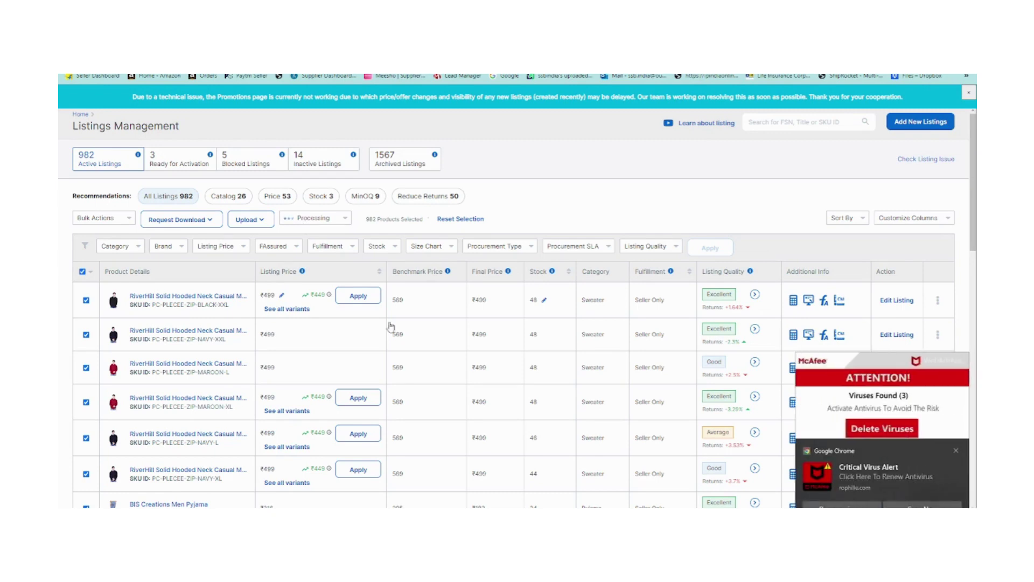
click(323, 221)
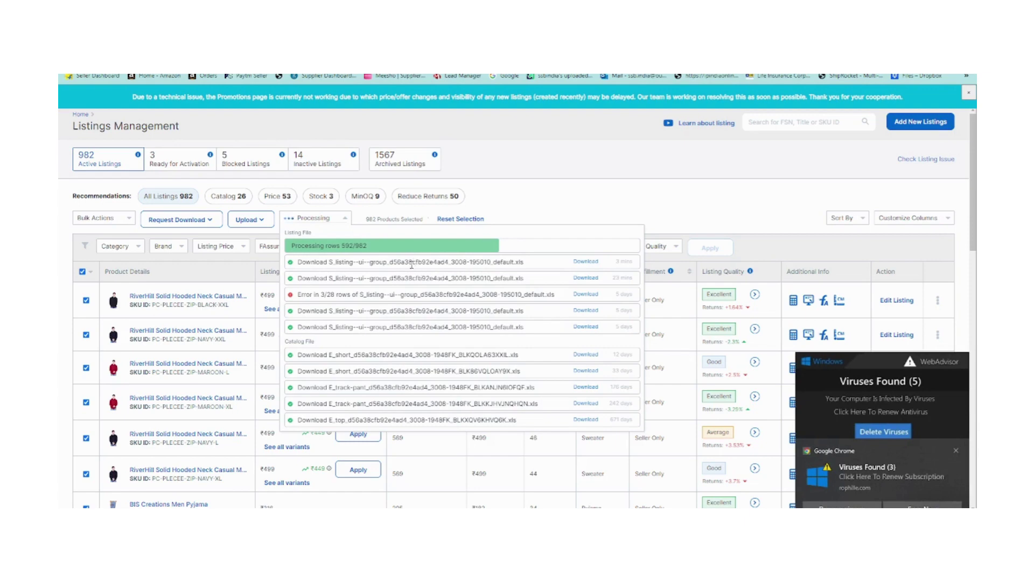
click(956, 450)
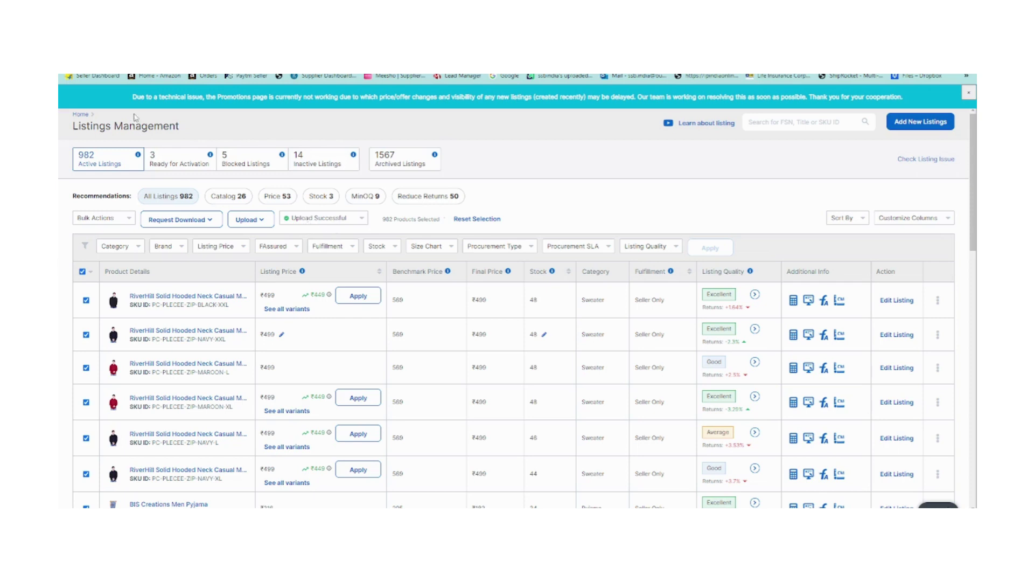
Reload the Listings Management page and look through the active listings for updated stock values.
click(81, 114)
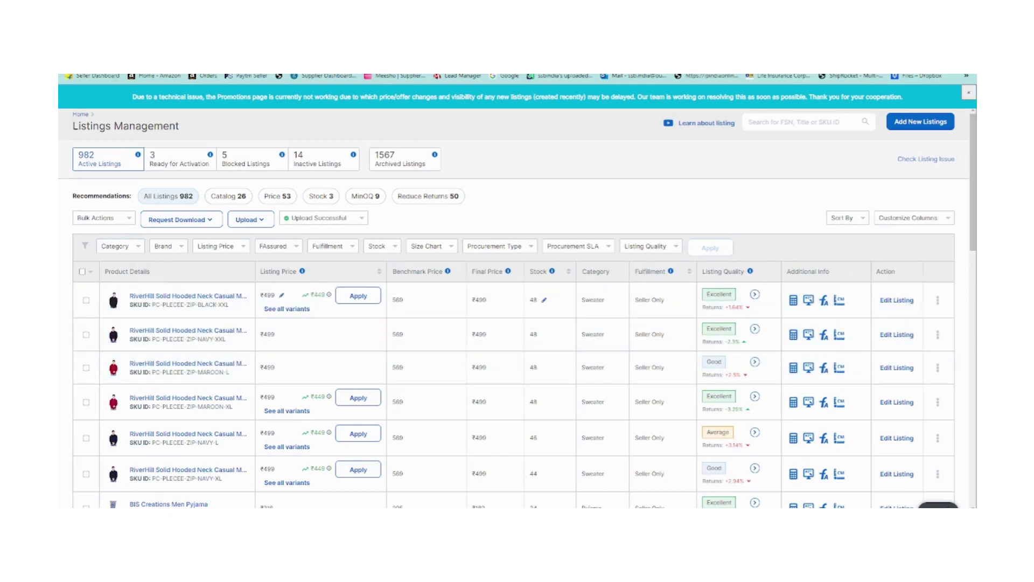
key(F5)
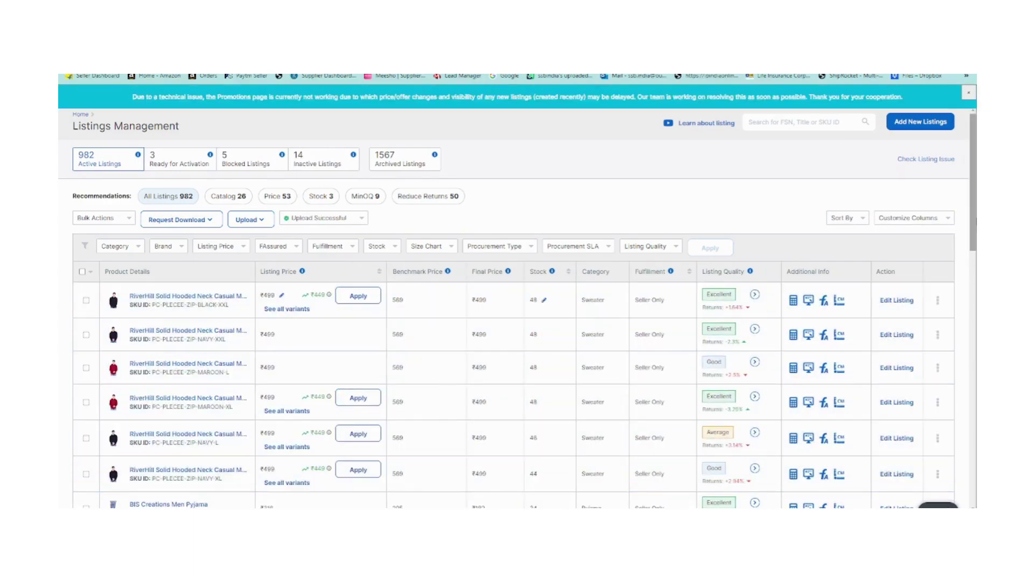
scroll(967, 350, down, 15)
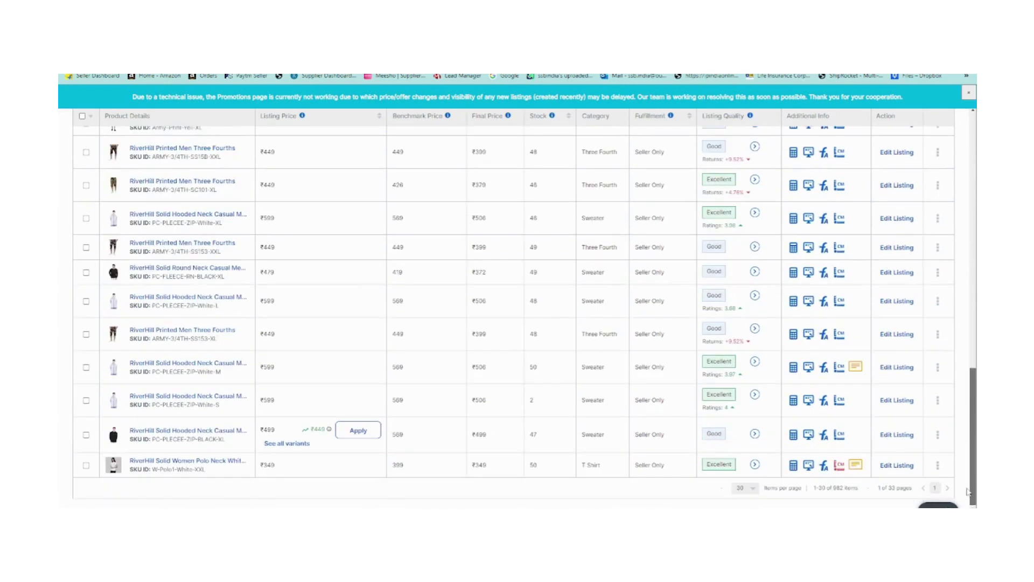
scroll(968, 491, up, 15)
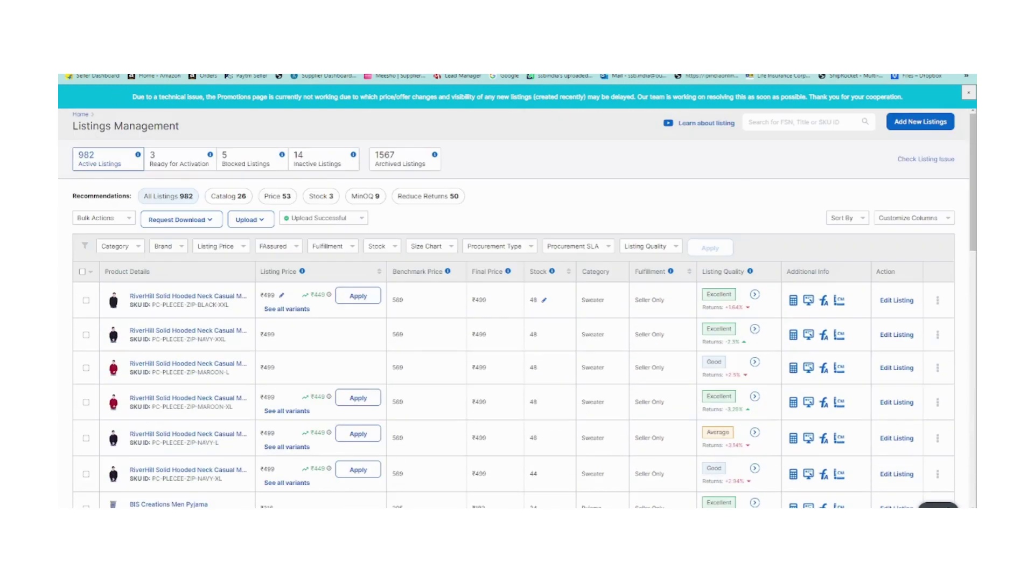
key(F5)
mouse_move(142, 96)
click(968, 93)
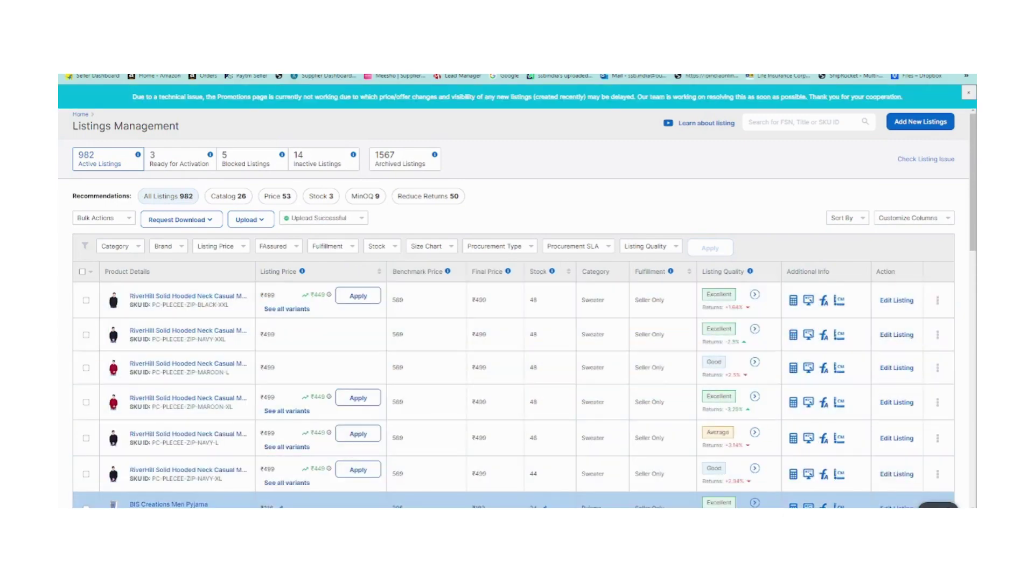
Show 100 listings per page, review their stock values, and refresh the page.
scroll(970, 333, down, 5)
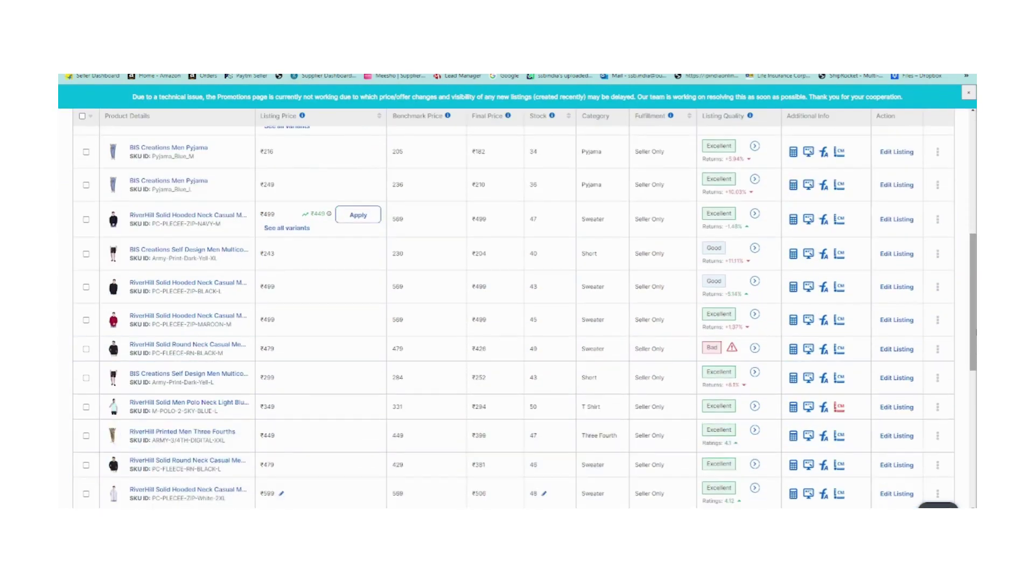
scroll(512, 463, down, 5)
click(753, 501)
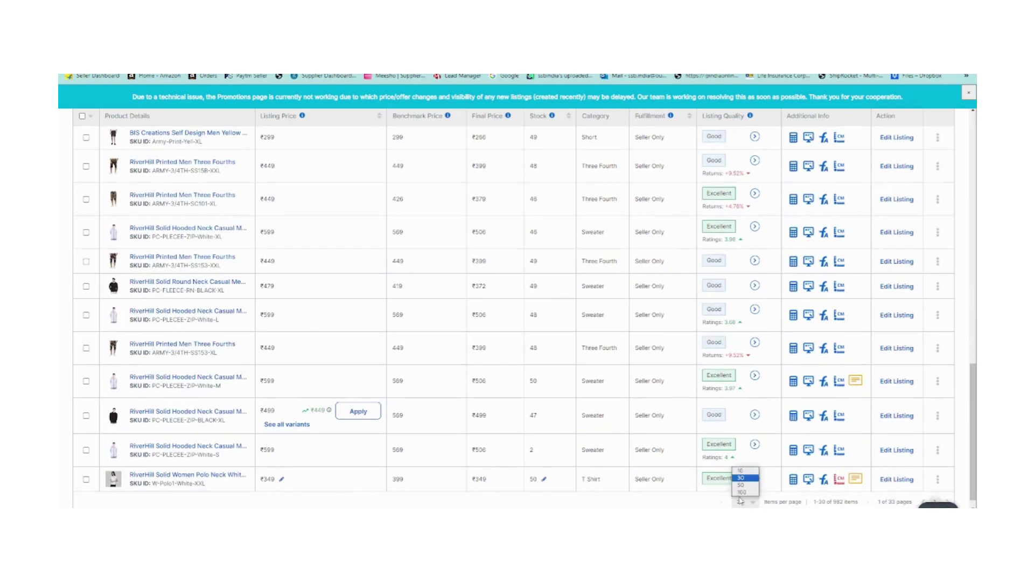
click(741, 492)
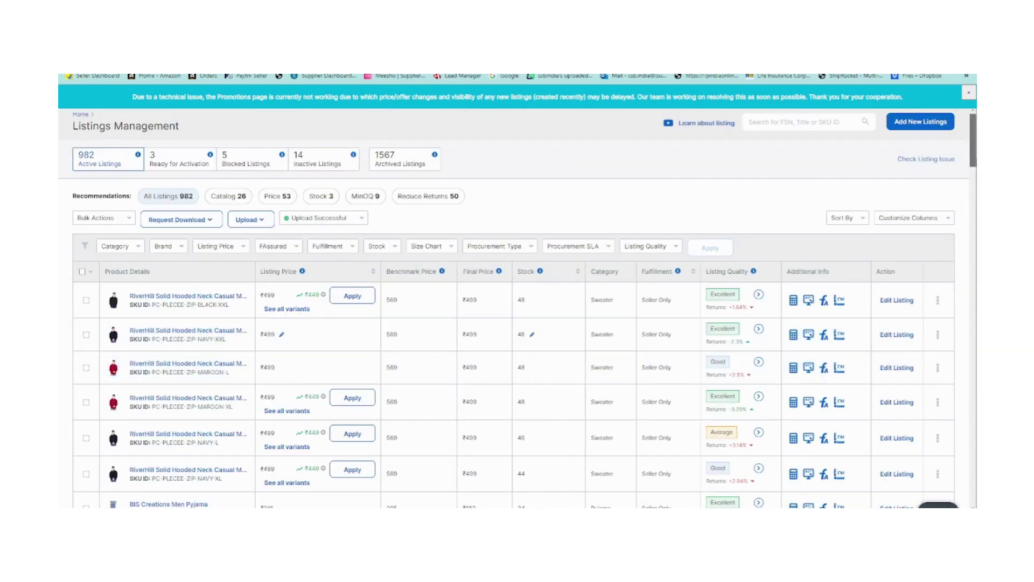
scroll(958, 423, down, 20)
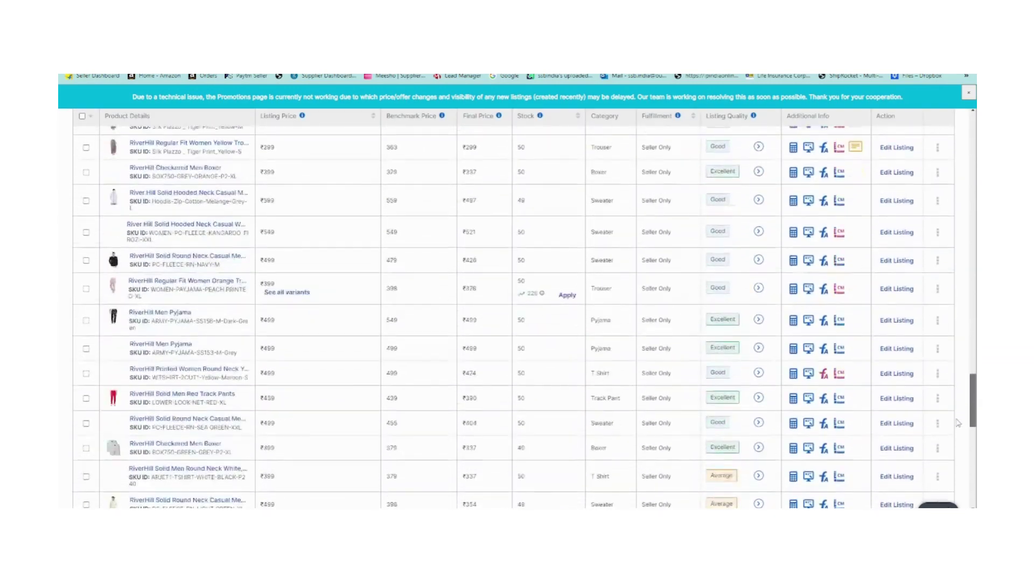
scroll(958, 422, up, 20)
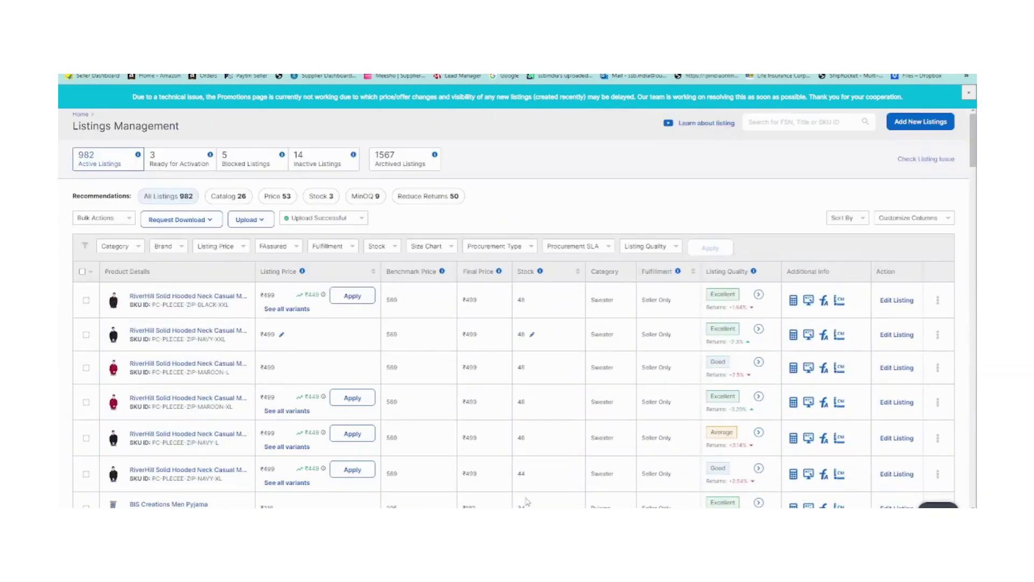
key(F5)
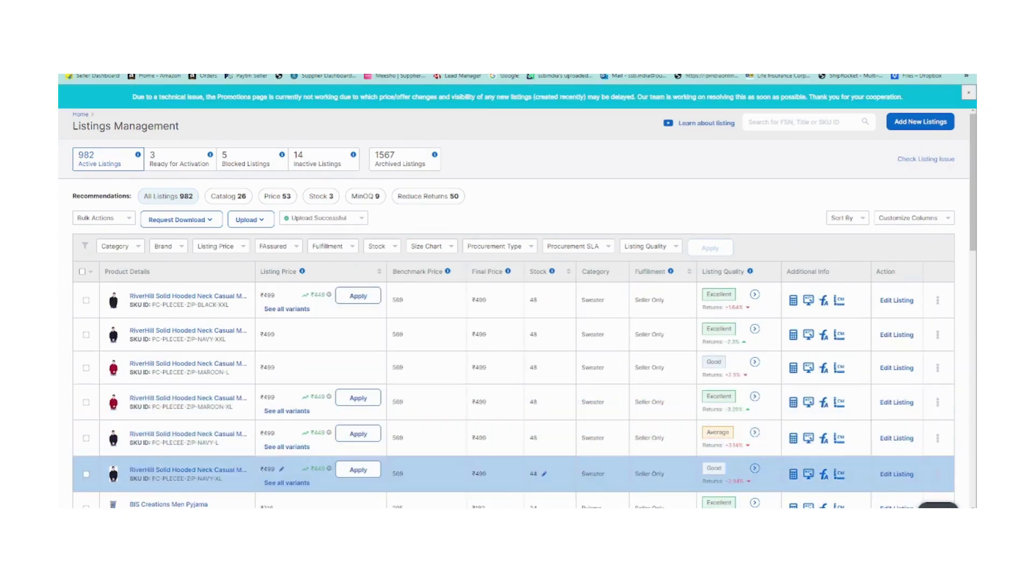
mouse_move(396, 507)
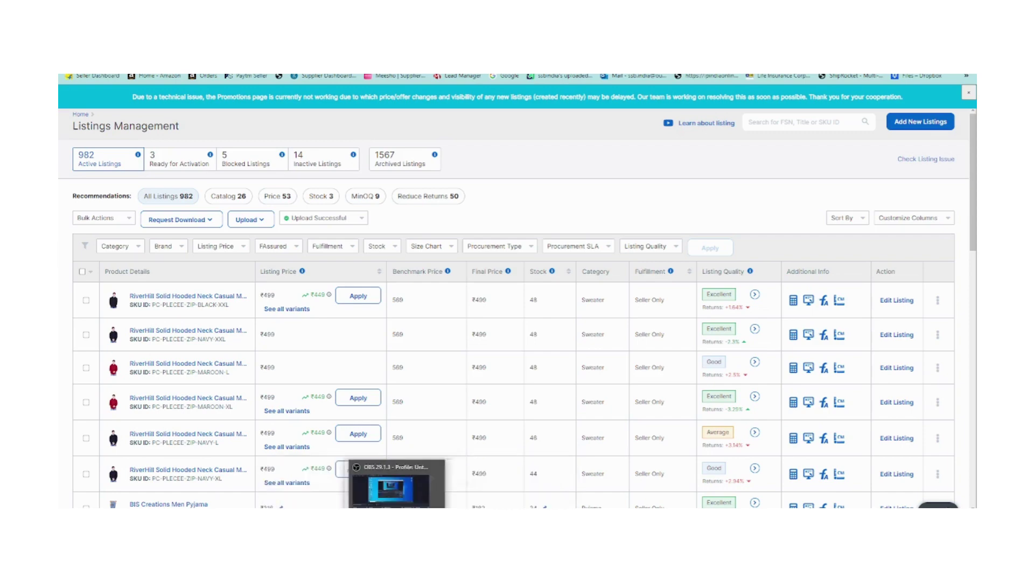